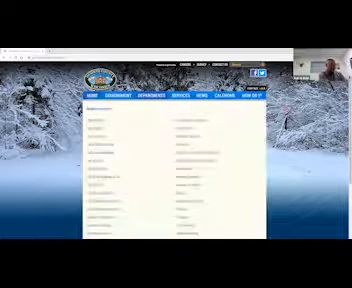
scroll(175, 150, down, 3)
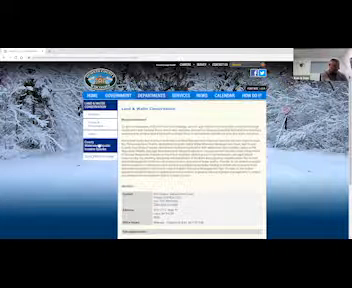
Go to the County Waterways/Aquatic Invasive Species page from the left sidebar.
click(103, 146)
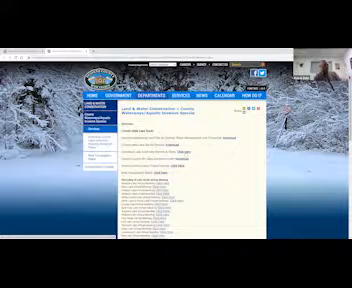
scroll(190, 170, down, 1)
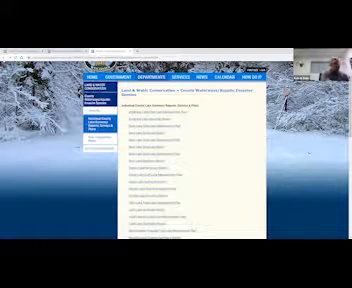
Close the lake summary reports tab to return to the waterways services page.
key(ctrl+w)
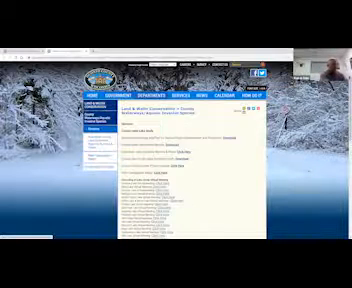
scroll(176, 150, down, 2)
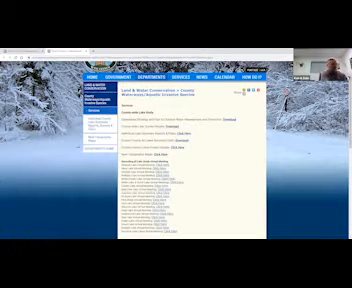
key(ctrl+w)
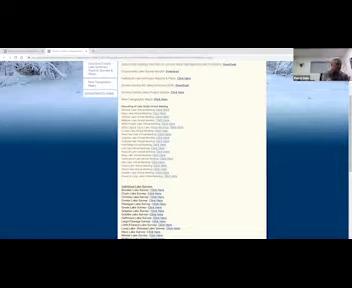
scroll(190, 150, down, 5)
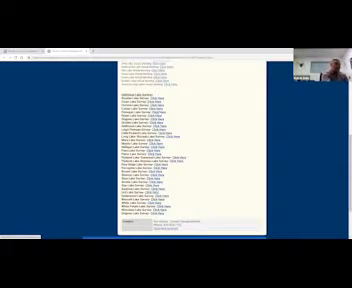
scroll(190, 150, up, 3)
scroll(190, 150, up, 2)
scroll(190, 150, up, 3)
scroll(211, 165, up, 2)
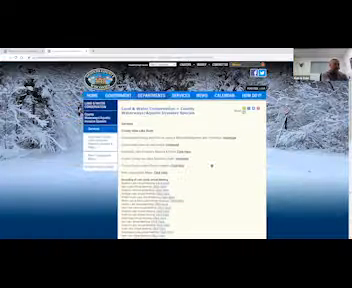
scroll(211, 165, down, 1)
scroll(211, 165, down, 1)
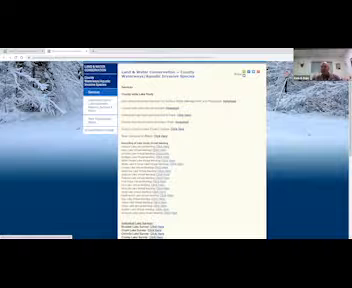
scroll(190, 150, down, 1)
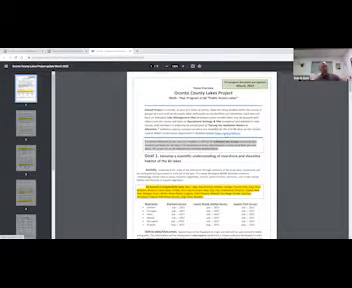
scroll(200, 170, down, 1)
scroll(200, 170, down, 1)
scroll(200, 170, down, 1)
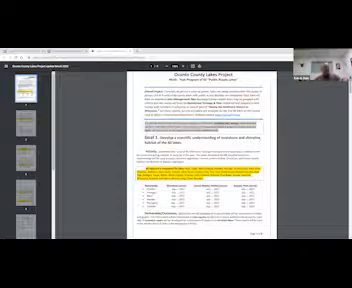
scroll(178, 130, down, 2)
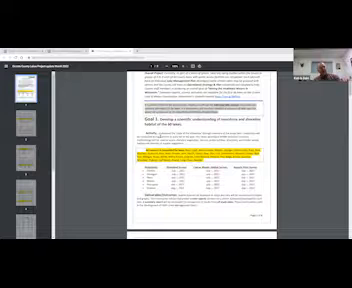
scroll(210, 150, down, 1)
scroll(210, 150, down, 1)
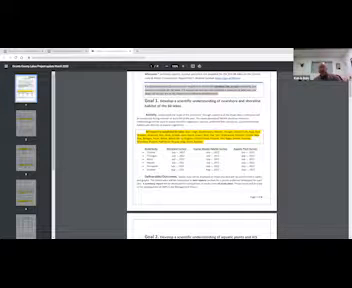
Switch to another browser tab showing a differently highlighted copy of the Lakes Project PDF.
key(ctrl+Tab)
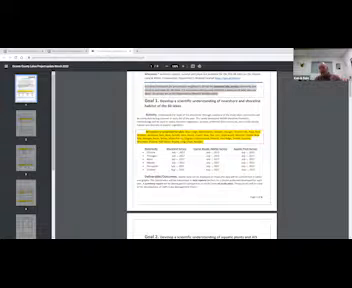
click(90, 20)
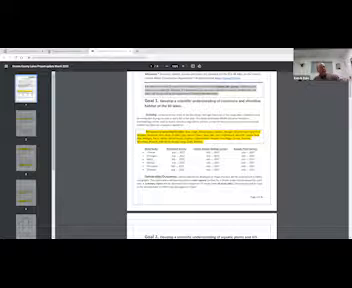
scroll(205, 150, down, 2)
scroll(200, 150, down, 1)
scroll(200, 150, down, 1)
scroll(200, 150, down, 2)
scroll(200, 150, down, 1)
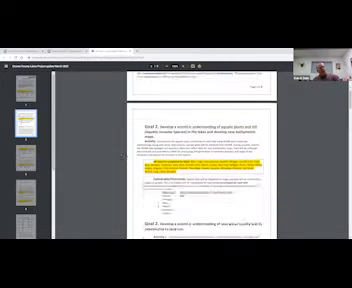
scroll(200, 170, down, 1)
scroll(200, 170, down, 1)
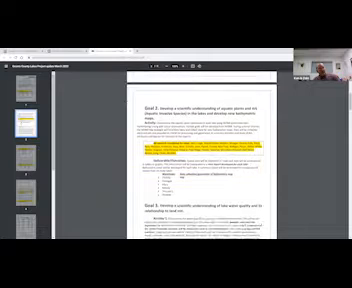
scroll(200, 160, down, 1)
scroll(200, 160, down, 1)
scroll(200, 160, down, 1)
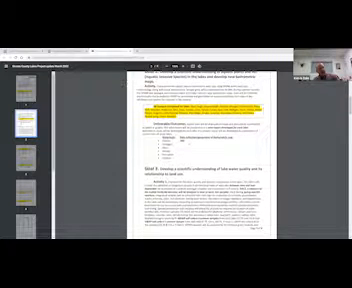
scroll(200, 160, down, 1)
scroll(200, 160, down, 2)
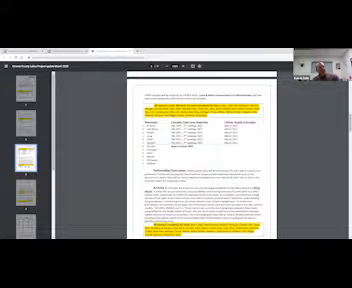
scroll(200, 165, down, 1)
scroll(200, 165, down, 2)
scroll(200, 165, down, 2)
scroll(200, 165, down, 2)
scroll(200, 165, down, 1)
scroll(200, 165, down, 2)
scroll(200, 165, down, 2)
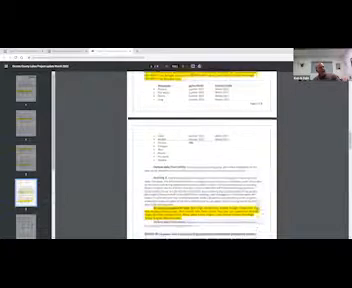
scroll(200, 165, down, 1)
scroll(200, 165, down, 1)
scroll(200, 165, down, 1)
scroll(200, 165, down, 2)
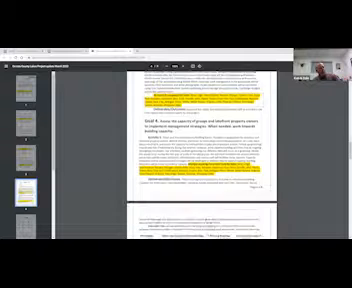
scroll(200, 165, down, 2)
scroll(200, 165, down, 2)
scroll(200, 165, down, 2)
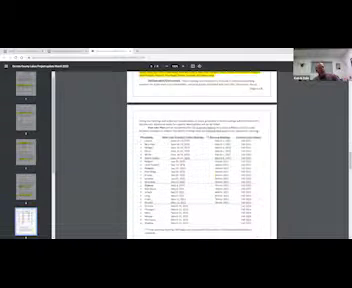
scroll(200, 165, down, 1)
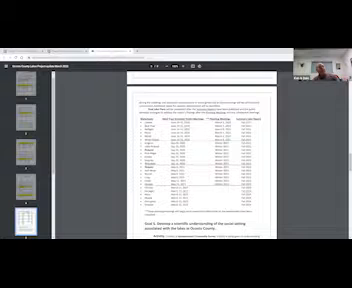
scroll(200, 160, down, 2)
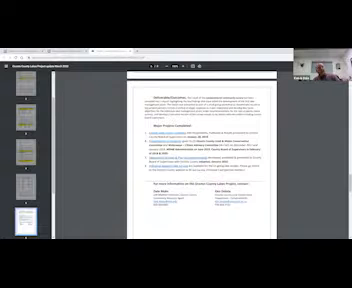
scroll(200, 160, down, 2)
scroll(200, 160, down, 2)
scroll(200, 160, down, 2)
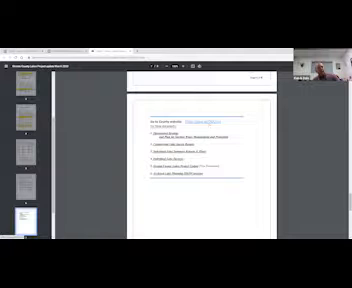
scroll(200, 160, down, 2)
scroll(200, 125, down, 2)
scroll(200, 125, down, 2)
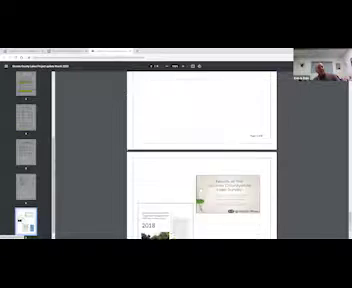
scroll(200, 125, down, 2)
scroll(125, 84, down, 1)
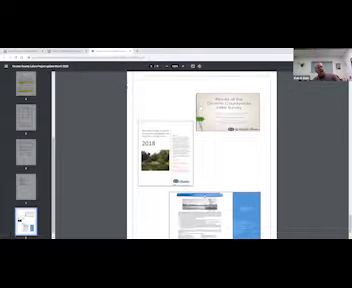
scroll(125, 84, down, 1)
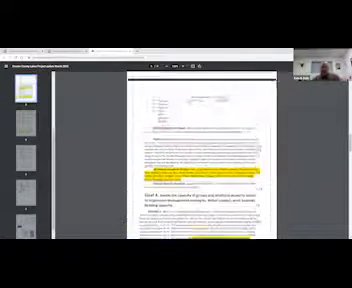
scroll(200, 155, up, 3)
scroll(200, 155, up, 5)
scroll(200, 155, up, 3)
scroll(200, 155, up, 2)
scroll(200, 155, up, 3)
scroll(200, 155, up, 2)
scroll(200, 155, up, 2)
scroll(200, 155, up, 1)
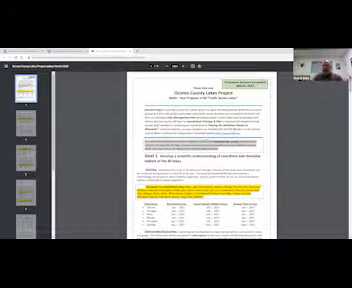